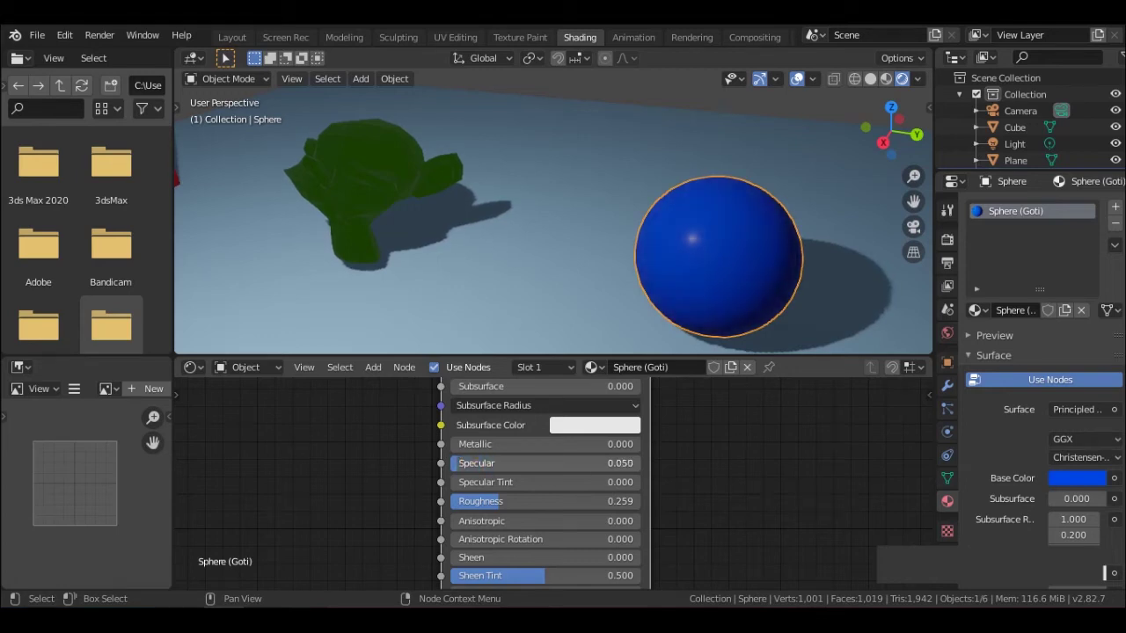
# - Set the blue sphere's Specular to 0.5 in the Principled BSDF node
pyautogui.moveTo(460, 463); pyautogui.dragTo(640, 462)
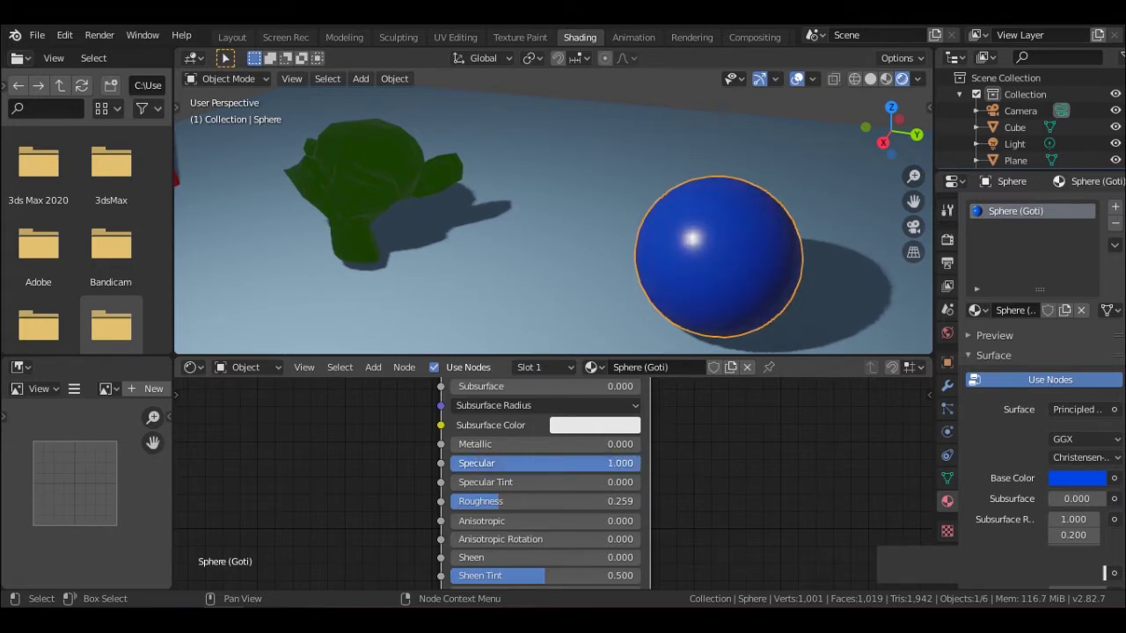
pyautogui.click(613, 463)
pyautogui.write('0.5')
pyautogui.press('Return')
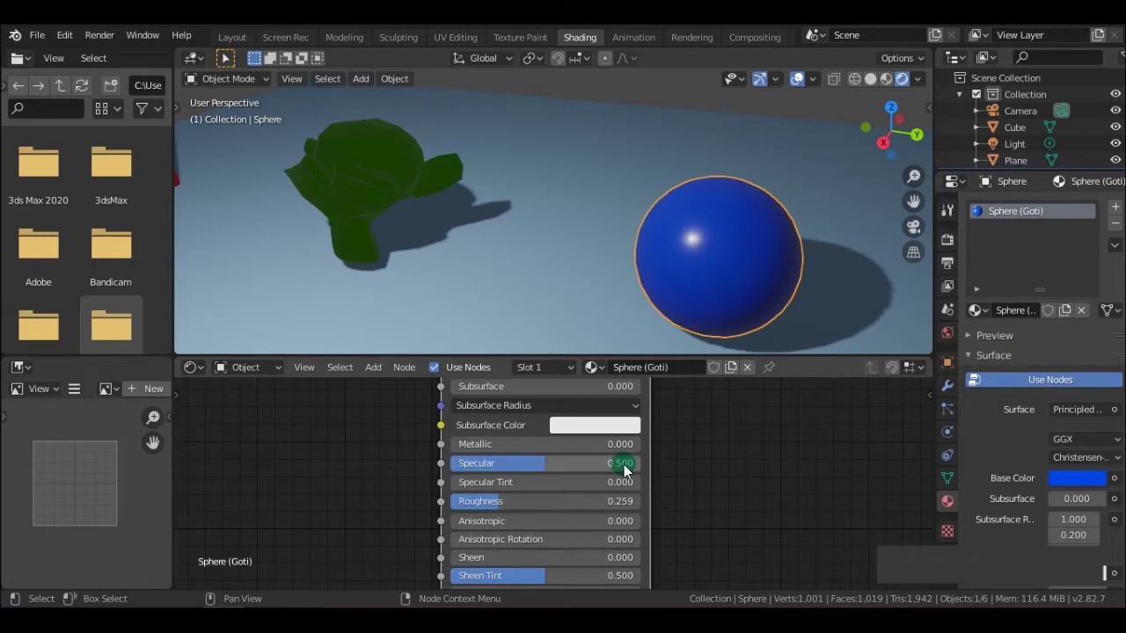
# - Try different Roughness values on the sphere, settling on 0.500
pyautogui.moveTo(505, 501); pyautogui.dragTo(591, 502)
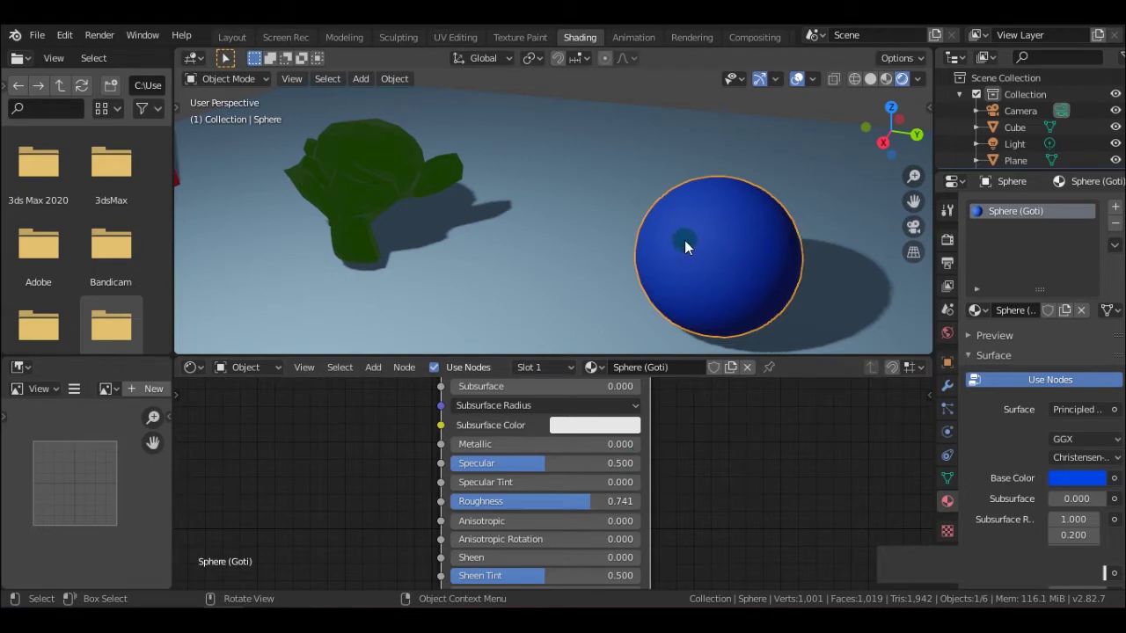
pyautogui.moveTo(545, 500); pyautogui.dragTo(454, 500)
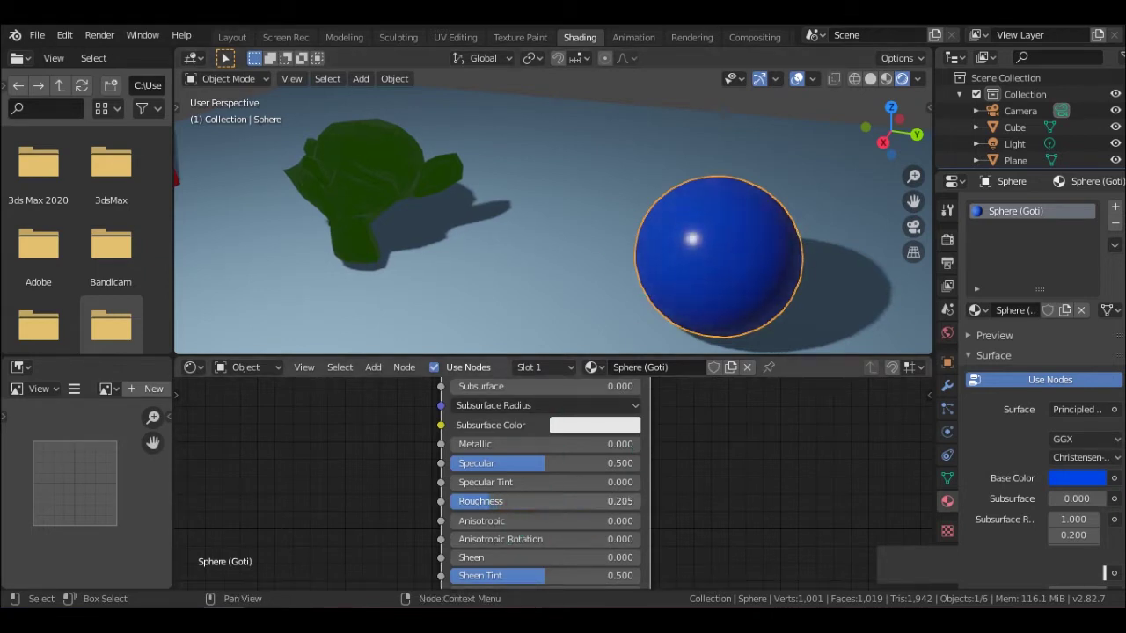
pyautogui.moveTo(698, 281); pyautogui.dragTo(689, 287, button='middle')
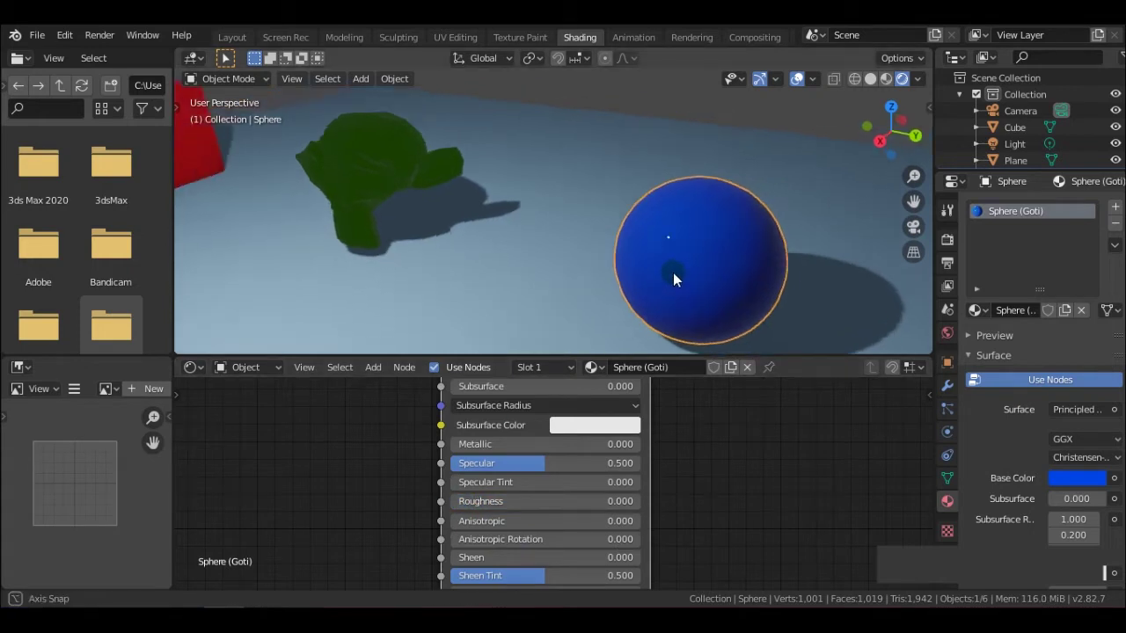
pyautogui.click(538, 498)
pyautogui.write('0.500')
pyautogui.press('Return')
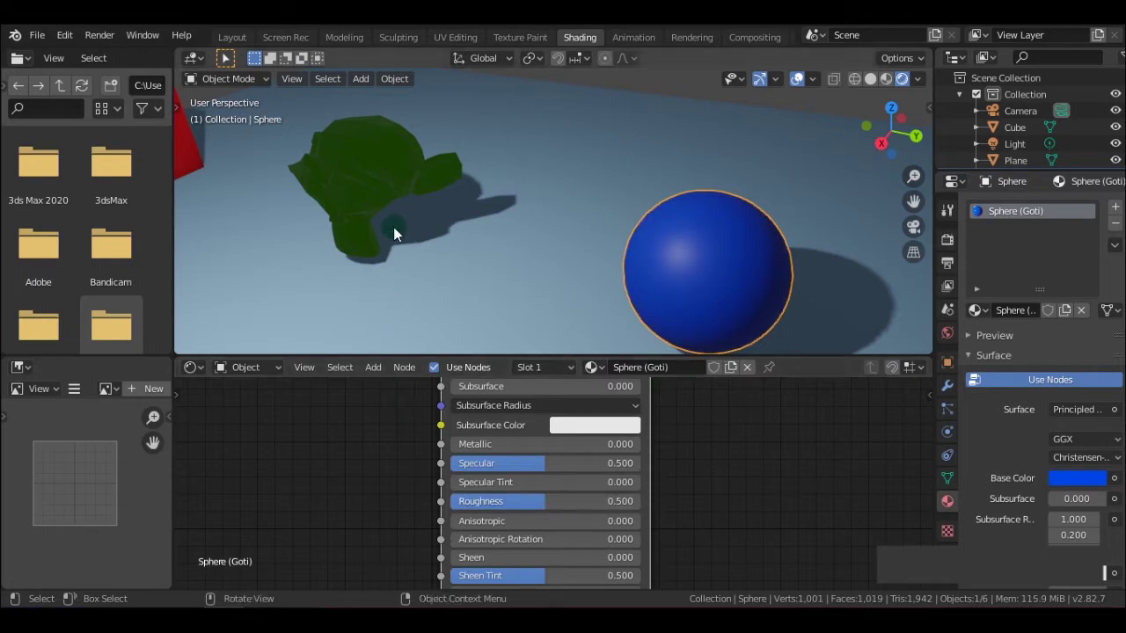
# - Select the monkey, drop its Metallic to 0 and set Roughness to 0.5
pyautogui.click(355, 169)
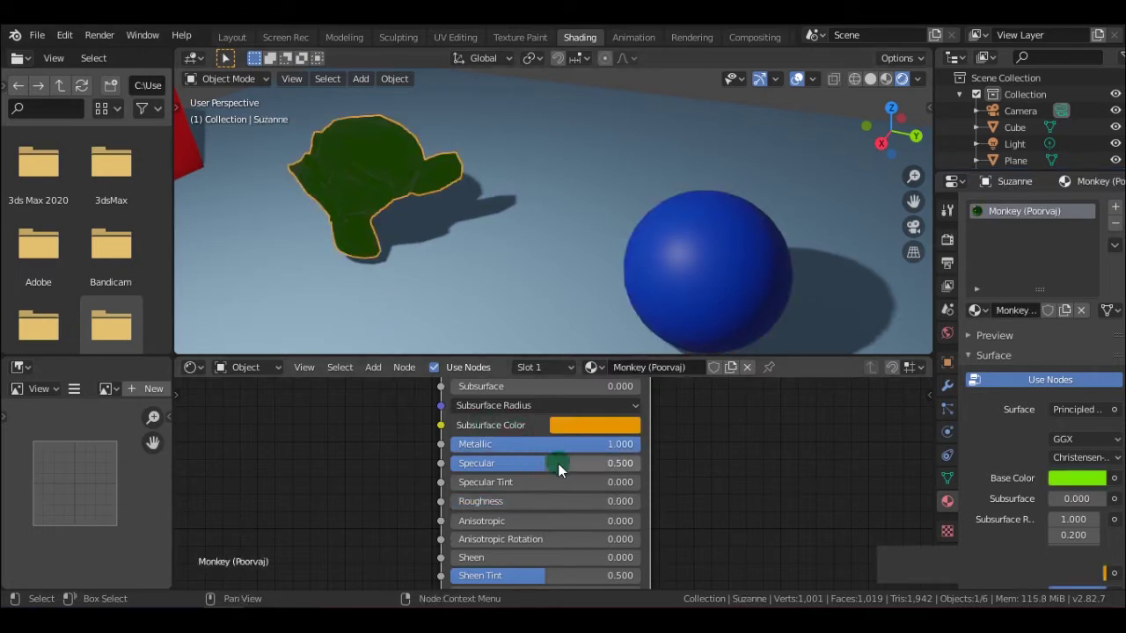
pyautogui.moveTo(567, 450); pyautogui.dragTo(457, 450)
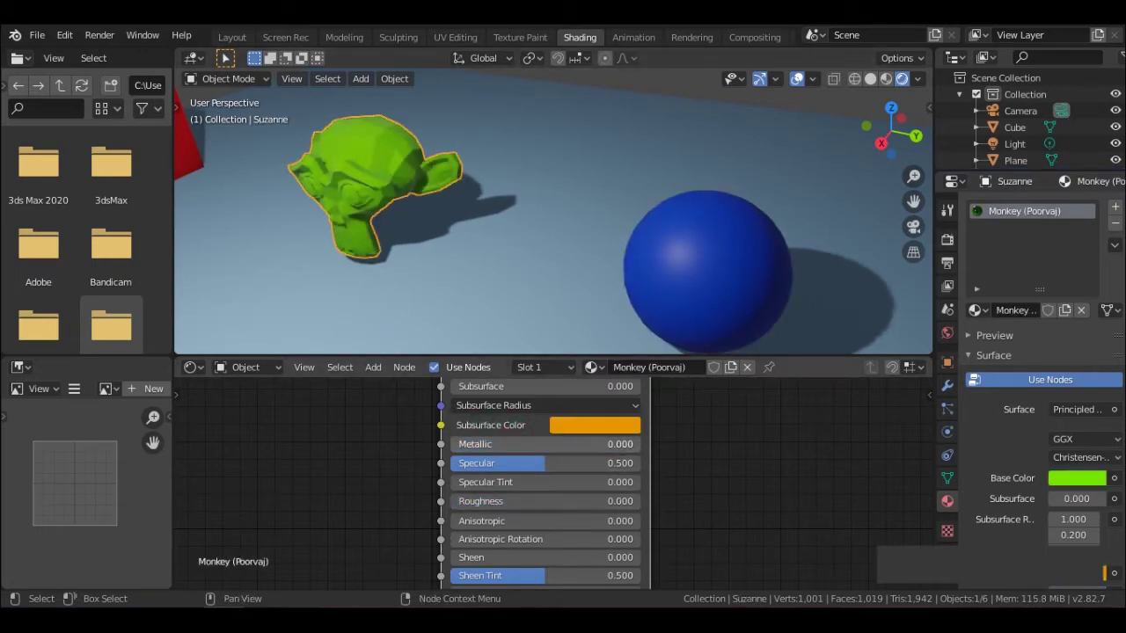
pyautogui.click(537, 497)
pyautogui.write('0.5')
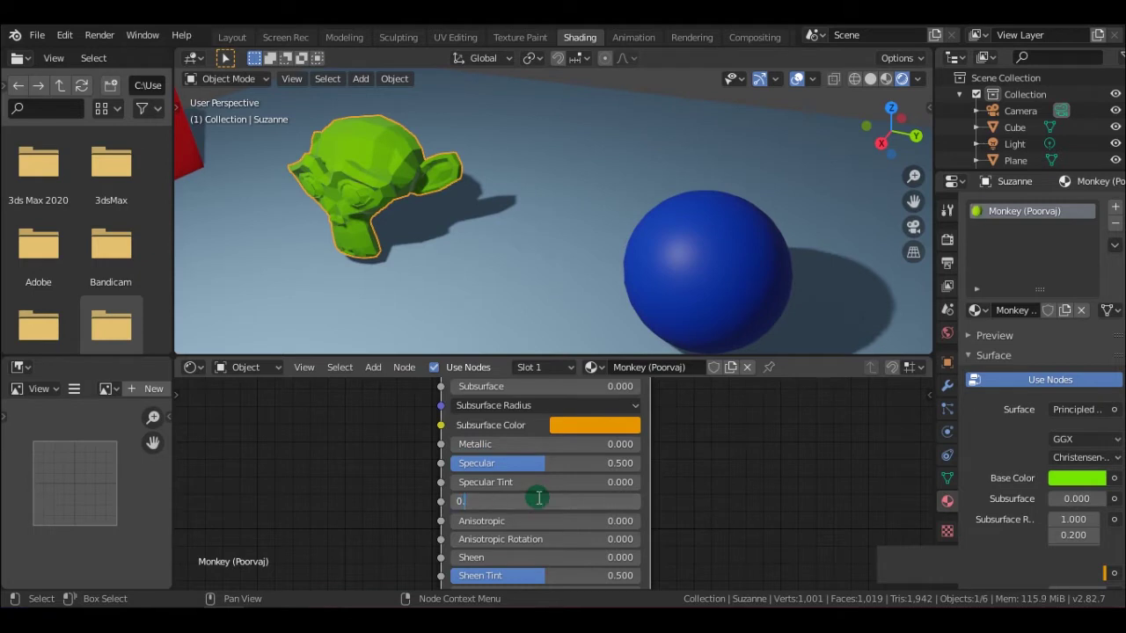
pyautogui.press('Return')
# - Try adding sheen to the monkey's material, then select the blue sphere
pyautogui.moveTo(537, 272); pyautogui.dragTo(556, 254, button='middle')
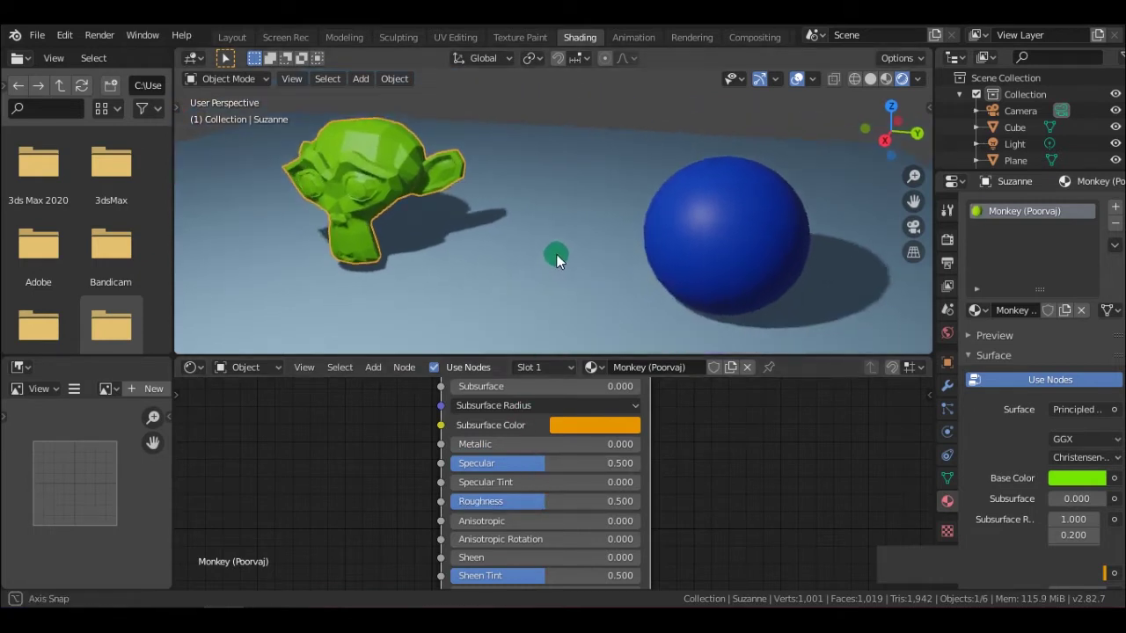
pyautogui.moveTo(429, 525); pyautogui.dragTo(437, 408, button='middle')
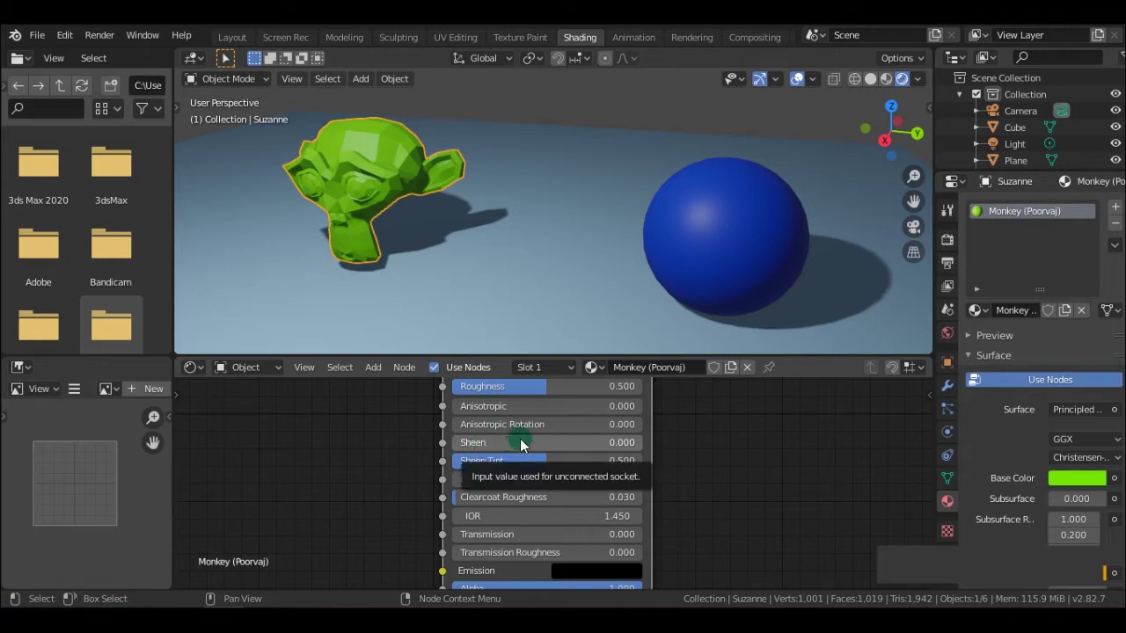
pyautogui.moveTo(522, 442); pyautogui.dragTo(616, 442)
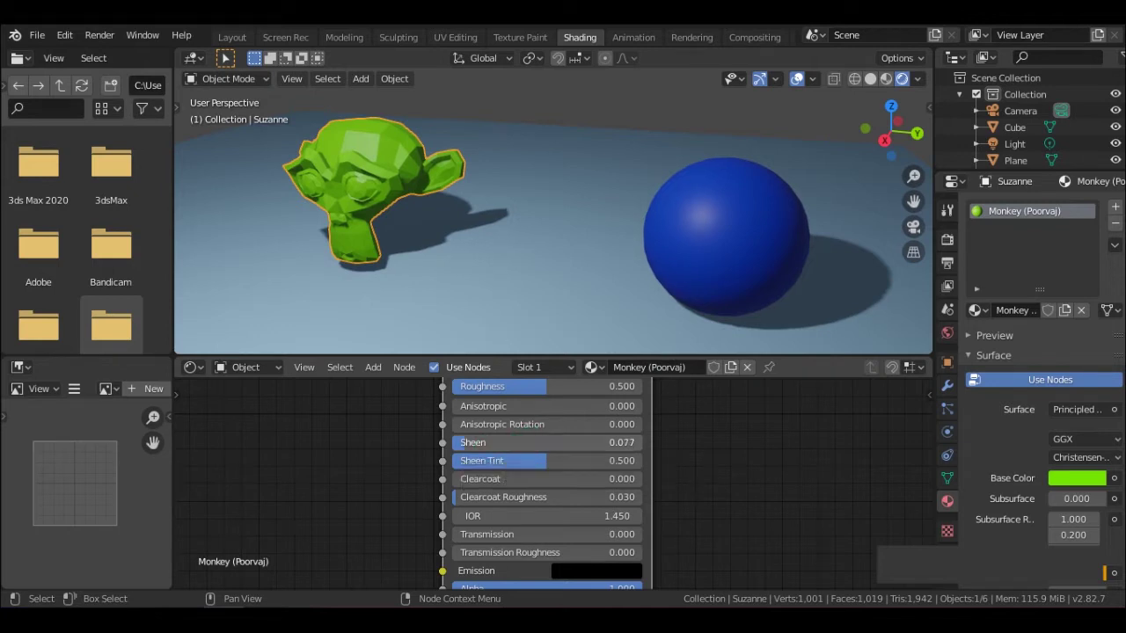
pyautogui.click(782, 234)
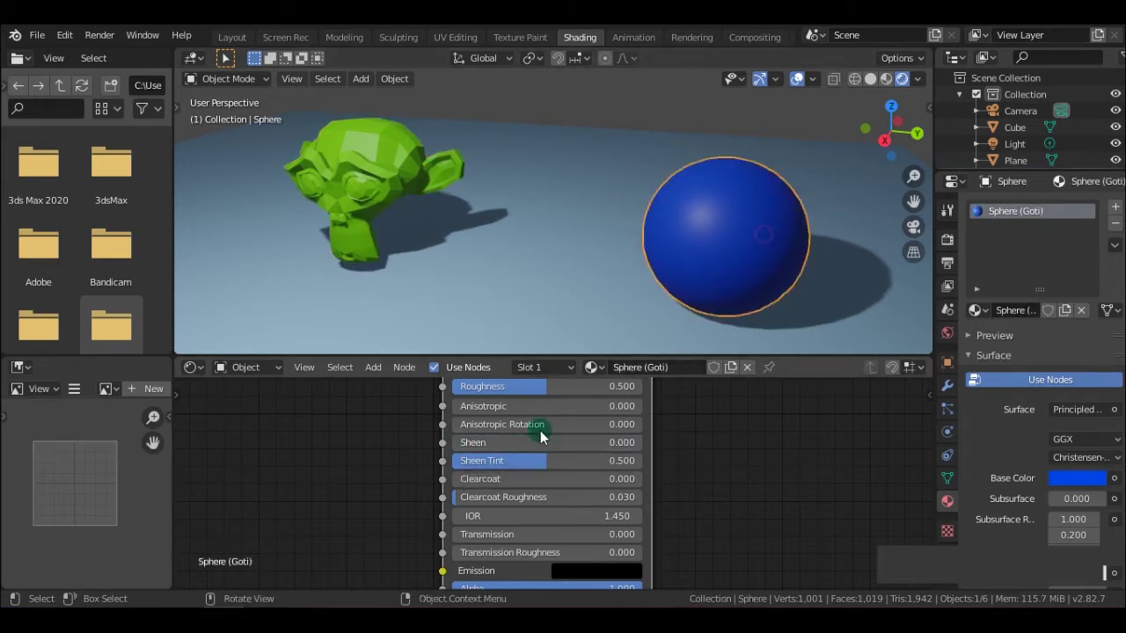
# - Add sheen to the sphere, zoom in close and hide the viewport overlays
pyautogui.moveTo(502, 443); pyautogui.dragTo(639, 442)
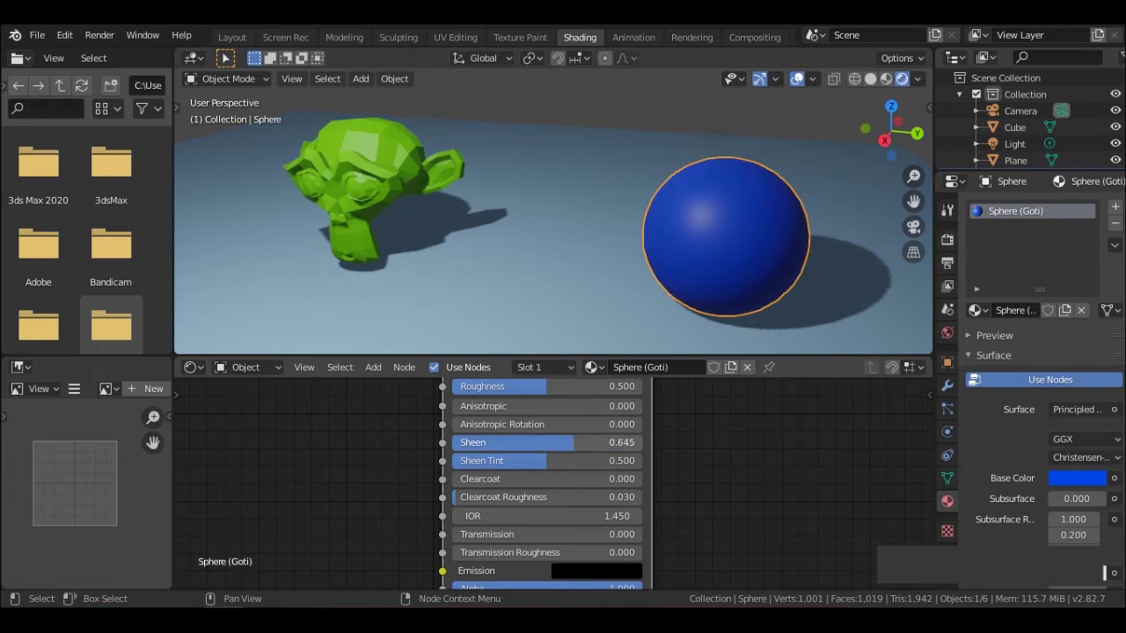
pyautogui.scroll(2, 689, 172)
pyautogui.moveTo(710, 203)
pyautogui.mouseDown(button='middle')
pyautogui.moveTo(537, 151)
pyautogui.moveTo(633, 132)
pyautogui.mouseUp(button='middle')
pyautogui.scroll(2, 539, 158)
pyautogui.click(796, 79)
# - Vary Sheen and Sheen Tint, return Sheen to 0, then set Clearcoat to 1.0
pyautogui.moveTo(513, 442)
pyautogui.mouseDown()
pyautogui.moveTo(455, 442)
pyautogui.moveTo(642, 443)
pyautogui.moveTo(452, 443)
pyautogui.mouseUp()
pyautogui.moveTo(528, 442); pyautogui.dragTo(507, 442)
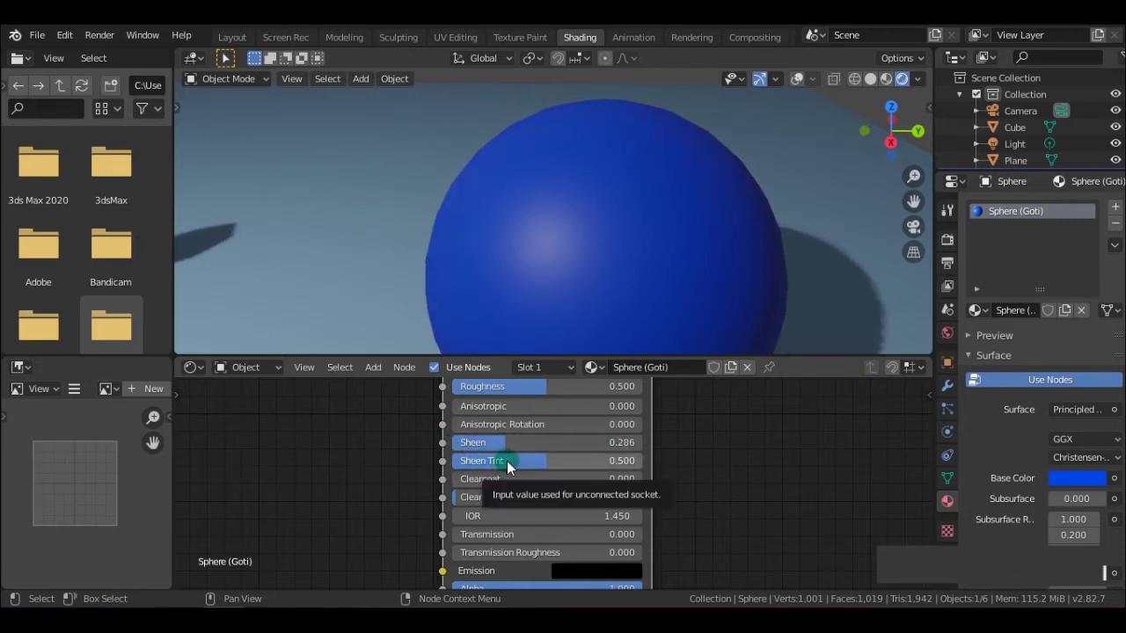
pyautogui.moveTo(517, 442); pyautogui.dragTo(642, 442)
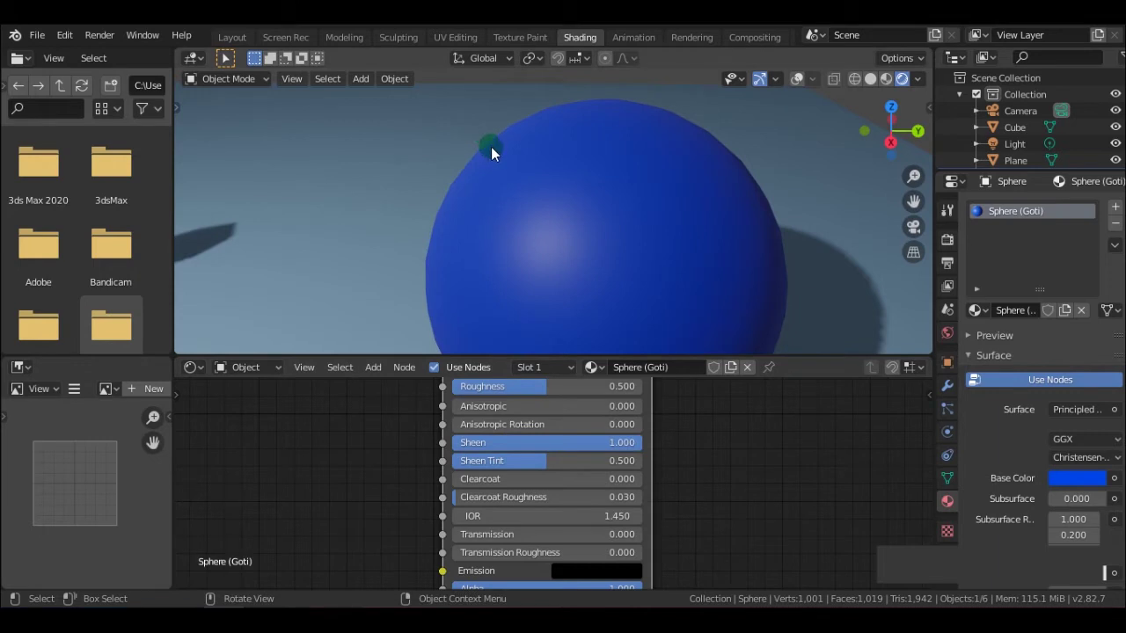
pyautogui.moveTo(539, 460); pyautogui.dragTo(530, 461)
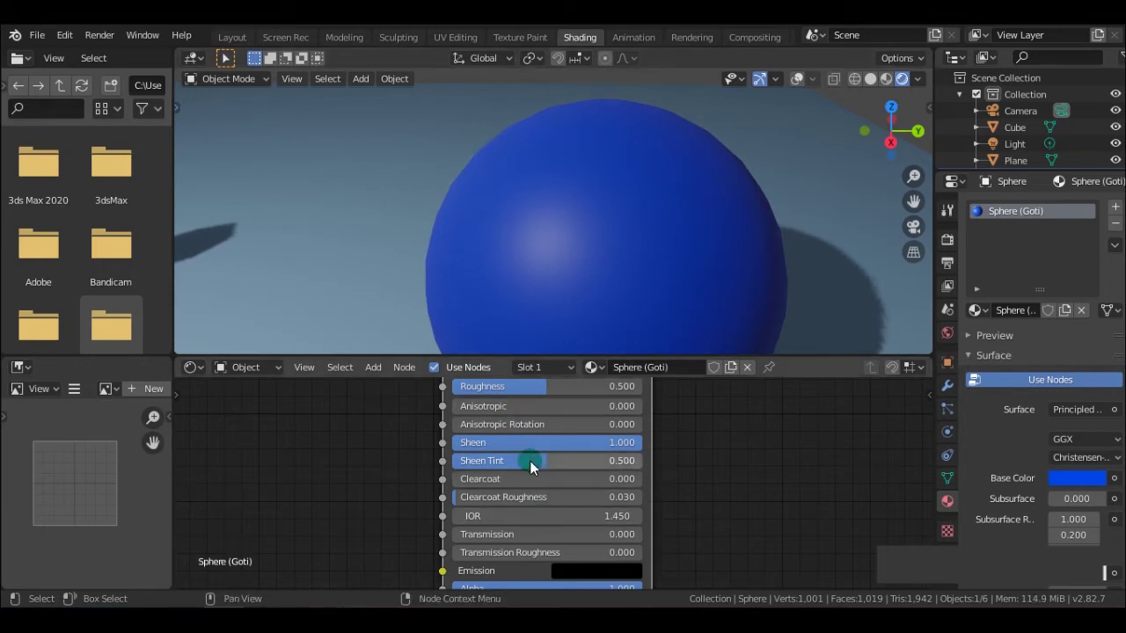
pyautogui.moveTo(556, 441); pyautogui.dragTo(453, 442)
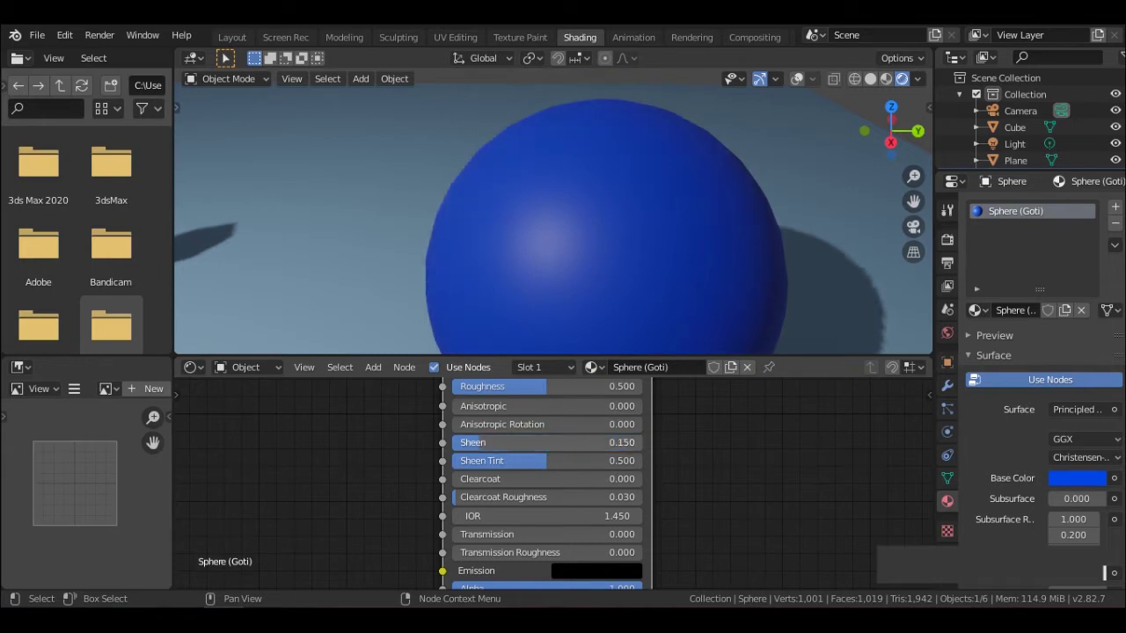
pyautogui.moveTo(528, 478)
pyautogui.mouseDown()
pyautogui.moveTo(643, 479)
pyautogui.moveTo(543, 479)
pyautogui.mouseUp()
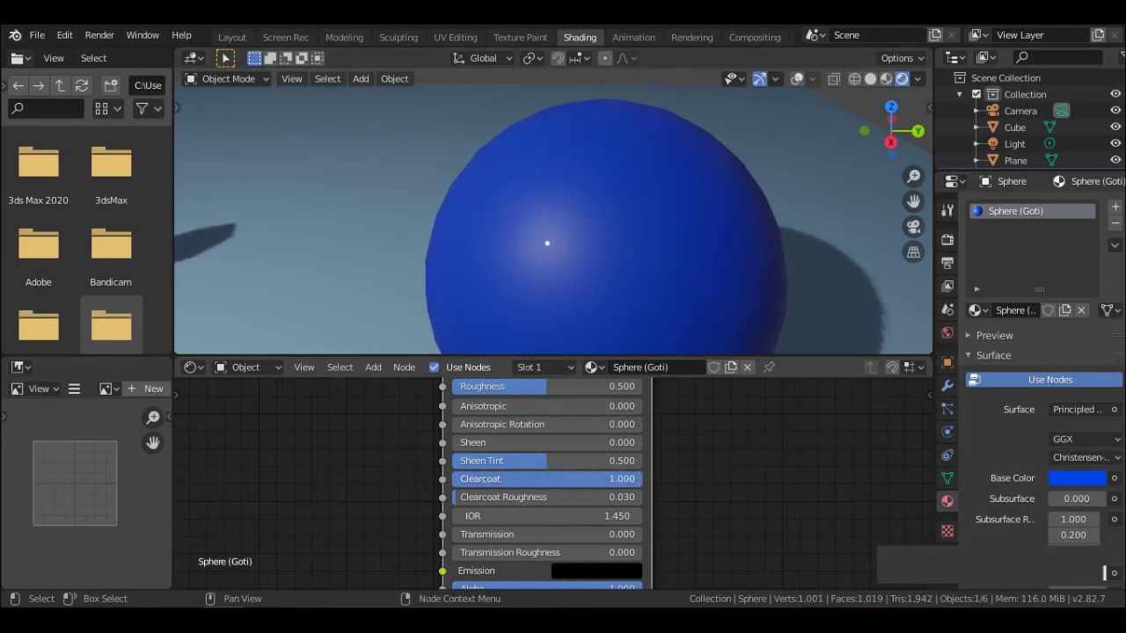
# - Compare different Clearcoat amounts on the sphere while viewing its base and shadow
pyautogui.moveTo(542, 478); pyautogui.dragTo(539, 478)
pyautogui.keyDown('shift'); pyautogui.moveTo(727, 279); pyautogui.dragTo(621, 164, button='middle'); pyautogui.keyUp('shift')
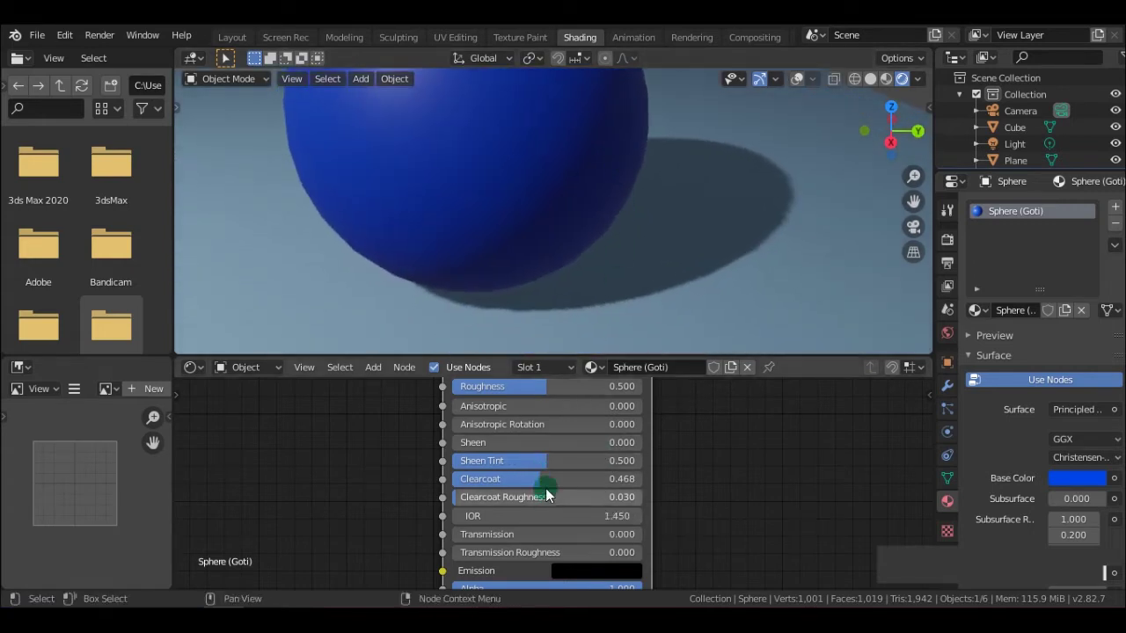
pyautogui.moveTo(543, 478)
pyautogui.mouseDown()
pyautogui.moveTo(458, 478)
pyautogui.moveTo(635, 165)
pyautogui.mouseUp()
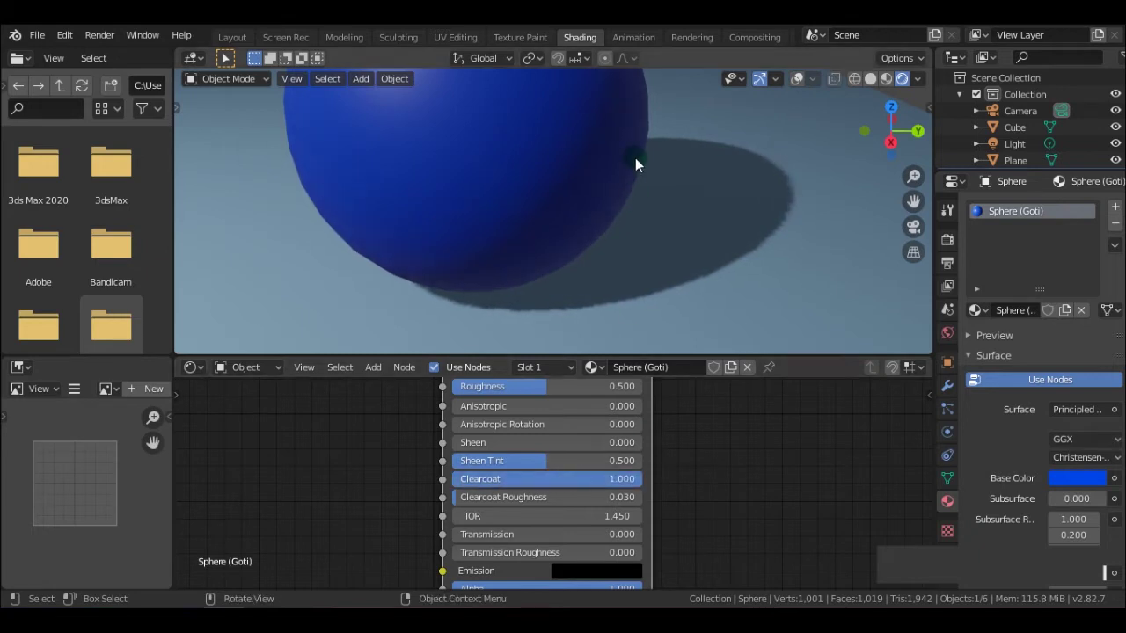
pyautogui.moveTo(545, 478); pyautogui.dragTo(636, 479)
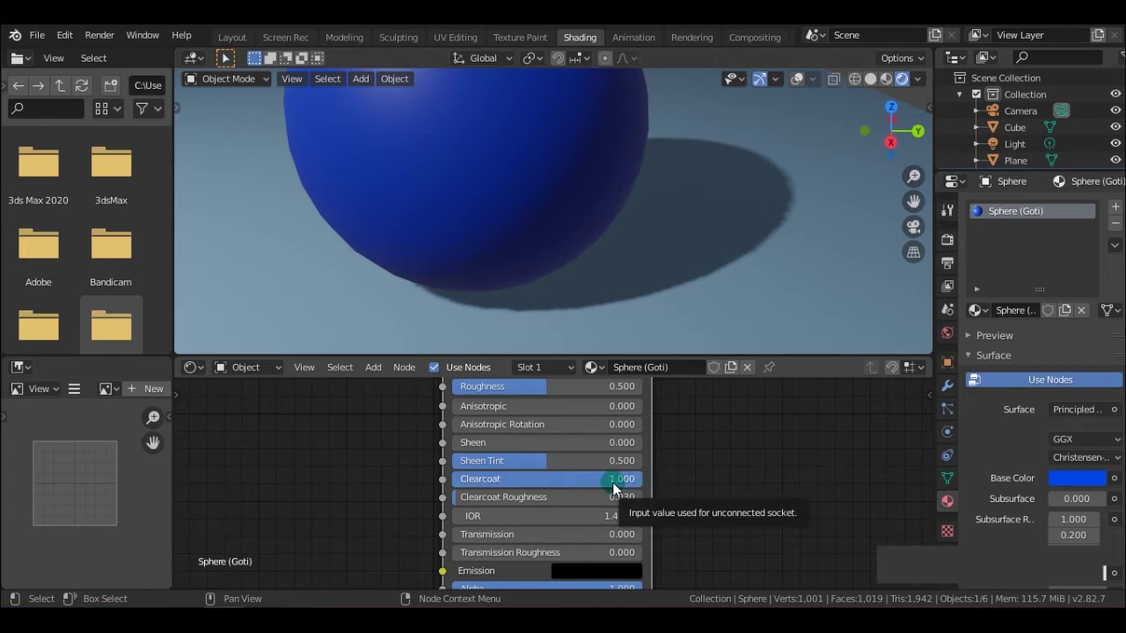
pyautogui.moveTo(612, 482)
pyautogui.mouseDown()
pyautogui.moveTo(590, 482)
pyautogui.moveTo(640, 482)
pyautogui.mouseUp()
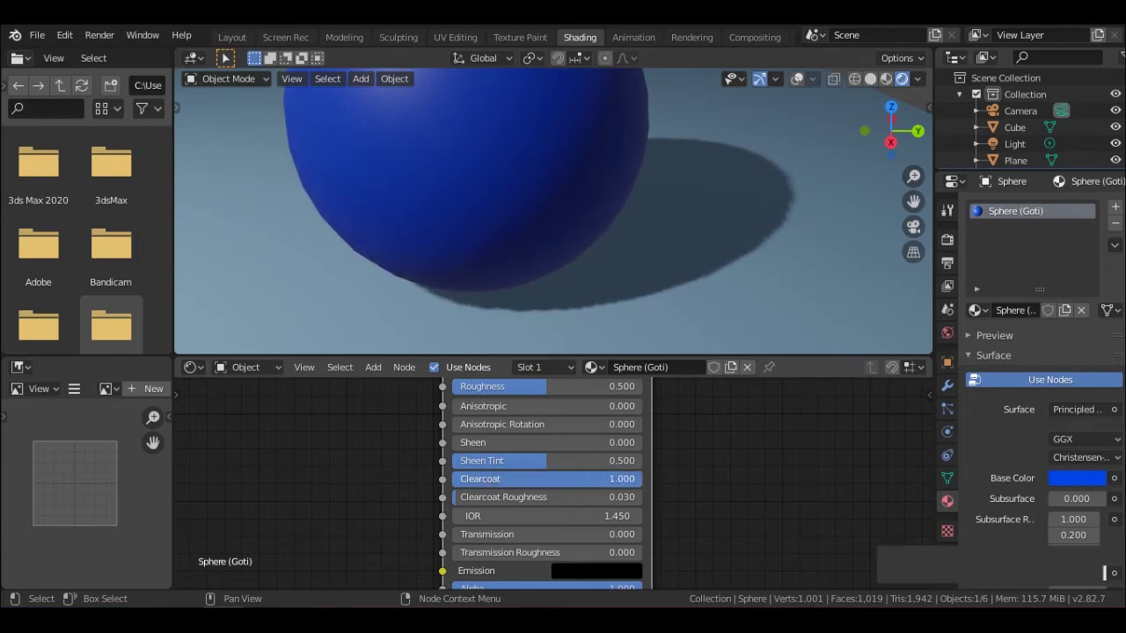
pyautogui.moveTo(602, 482)
pyautogui.mouseDown()
pyautogui.moveTo(490, 482)
pyautogui.moveTo(625, 482)
pyautogui.mouseUp()
pyautogui.moveTo(630, 481)
pyautogui.mouseDown()
pyautogui.moveTo(482, 482)
pyautogui.moveTo(590, 482)
pyautogui.moveTo(492, 482)
pyautogui.mouseUp()
# - Set Clearcoat Roughness to 0 and turn Clearcoat back down to 0
pyautogui.moveTo(492, 482)
pyautogui.mouseDown()
pyautogui.moveTo(635, 482)
pyautogui.moveTo(472, 482)
pyautogui.mouseUp()
pyautogui.moveTo(471, 481); pyautogui.dragTo(642, 482)
pyautogui.moveTo(523, 498)
pyautogui.mouseDown()
pyautogui.moveTo(492, 498)
pyautogui.moveTo(598, 498)
pyautogui.moveTo(452, 497)
pyautogui.mouseUp()
pyautogui.moveTo(596, 478); pyautogui.dragTo(456, 480)
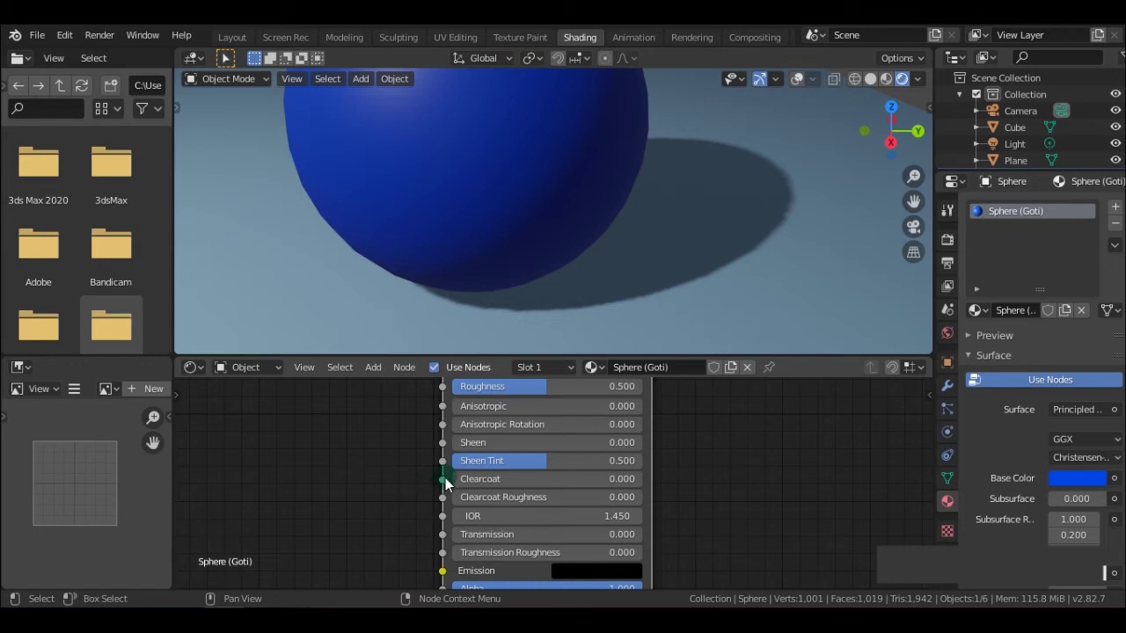
# - Zoom out, select the green monkey with overlays shown, and raise its Transmission to 1.0
pyautogui.keyDown('shift'); pyautogui.scroll(-3, 426, 516); pyautogui.keyUp('shift')
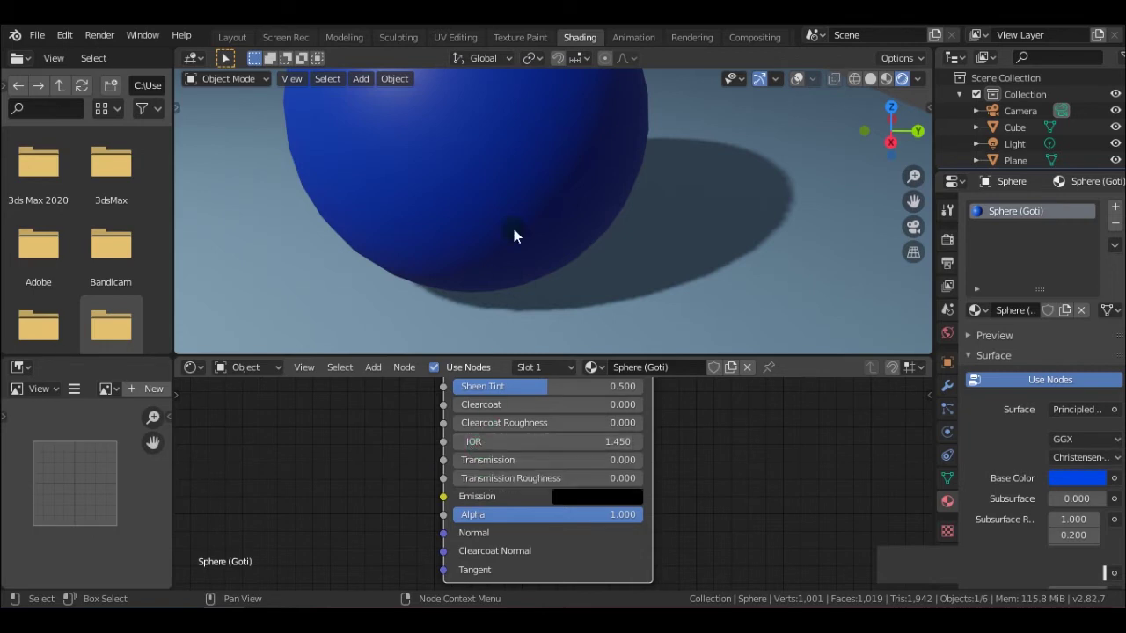
pyautogui.scroll(-3, 528, 186)
pyautogui.scroll(-3, 528, 186)
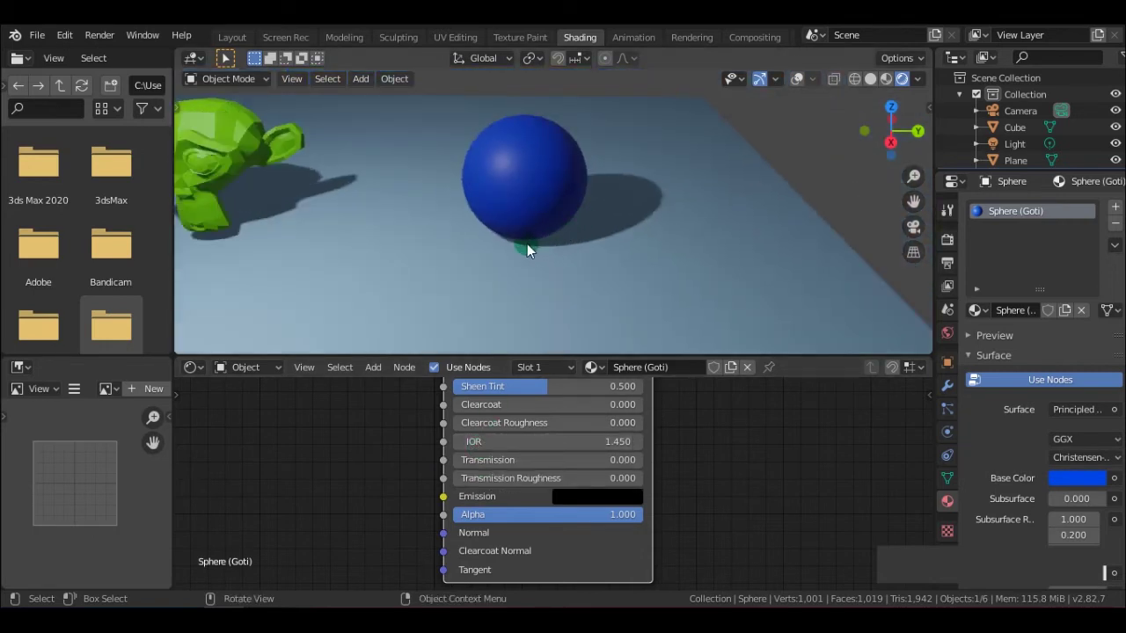
pyautogui.moveTo(394, 246)
pyautogui.mouseDown(button='middle')
pyautogui.moveTo(531, 344)
pyautogui.moveTo(550, 188)
pyautogui.moveTo(601, 279)
pyautogui.moveTo(686, 267)
pyautogui.moveTo(630, 258)
pyautogui.moveTo(629, 236)
pyautogui.mouseUp(button='middle')
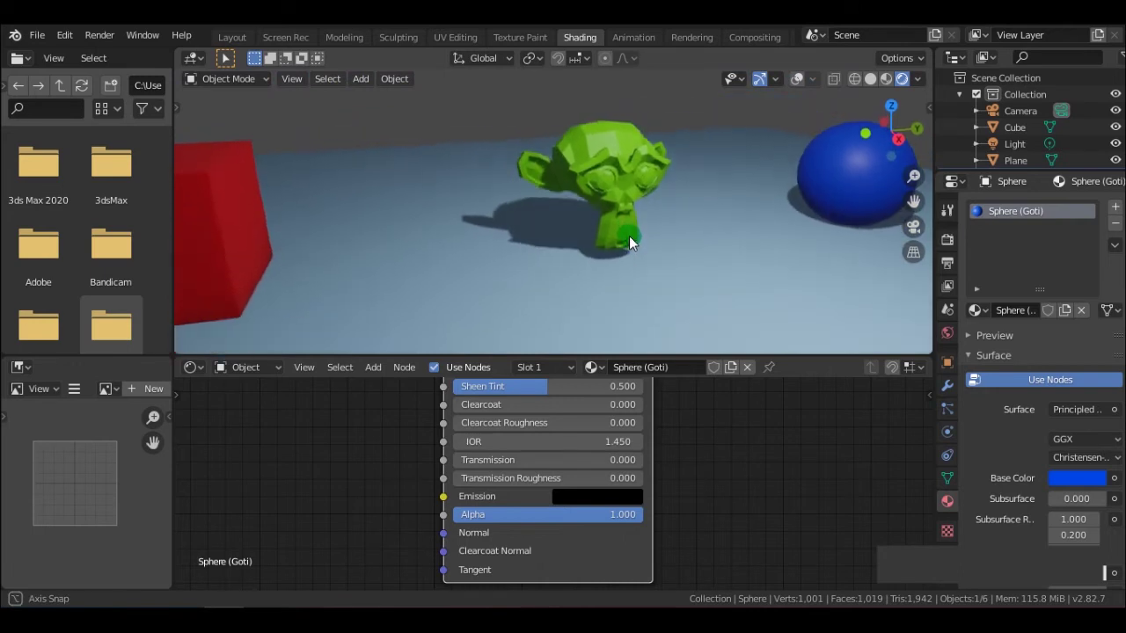
pyautogui.click(614, 180)
pyautogui.click(796, 78)
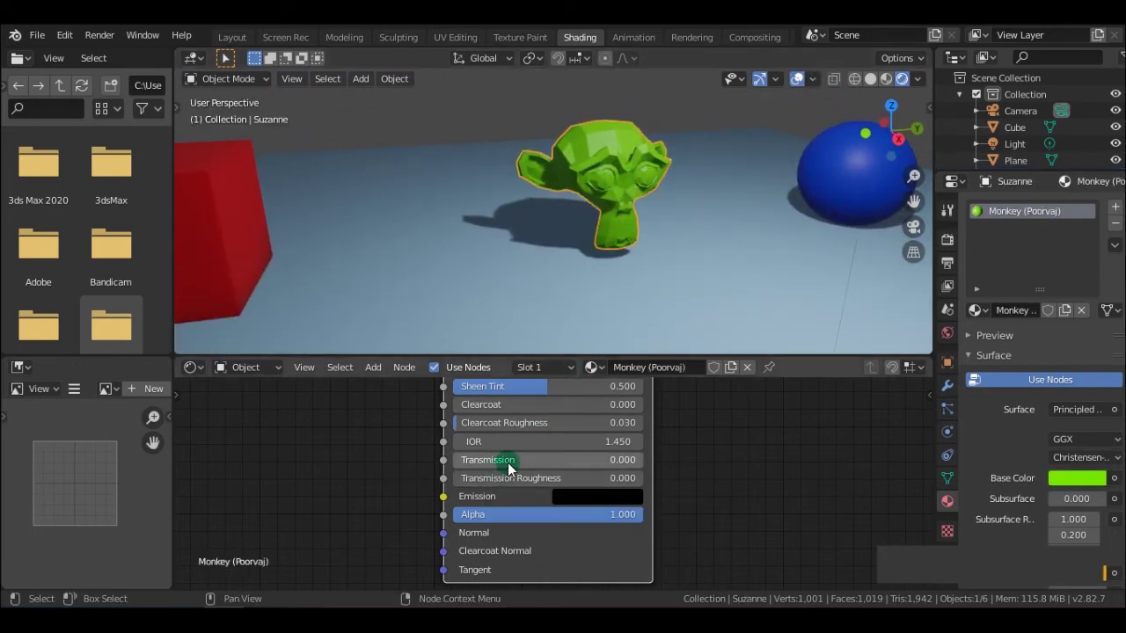
pyautogui.moveTo(507, 468); pyautogui.dragTo(642, 460)
# - Set the monkey's Roughness to 0 for a glassy look
pyautogui.moveTo(655, 296)
pyautogui.mouseDown(button='middle')
pyautogui.moveTo(631, 218)
pyautogui.moveTo(598, 226)
pyautogui.moveTo(634, 228)
pyautogui.mouseUp(button='middle')
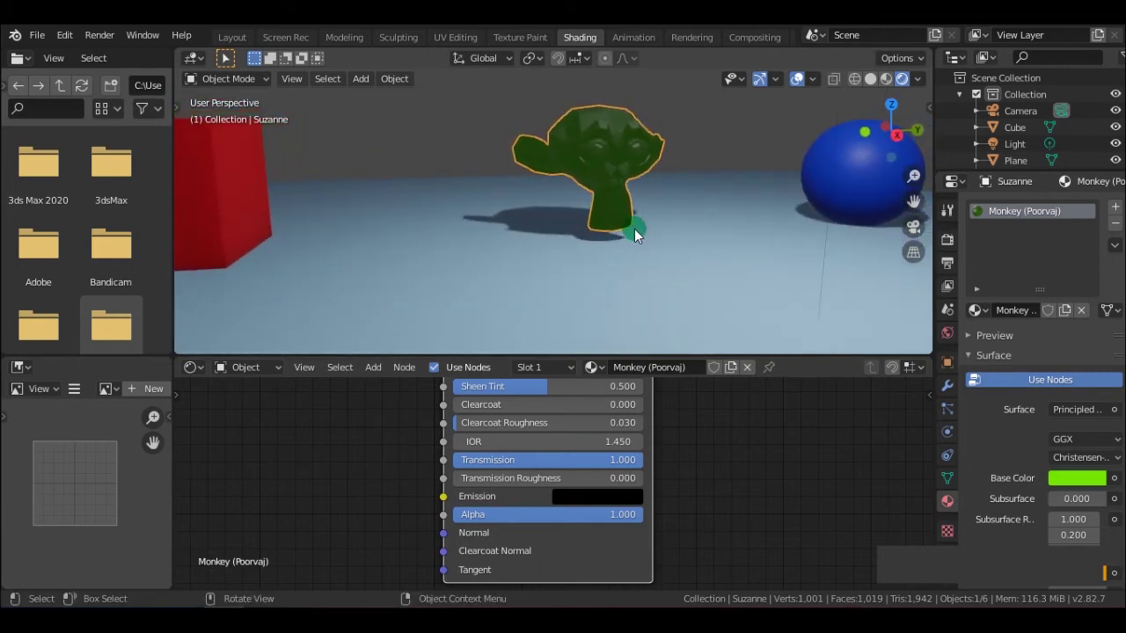
pyautogui.moveTo(661, 422)
pyautogui.mouseDown(button='middle')
pyautogui.moveTo(668, 584)
pyautogui.moveTo(671, 515)
pyautogui.moveTo(686, 513)
pyautogui.mouseUp(button='middle')
pyautogui.moveTo(596, 404); pyautogui.dragTo(527, 404)
pyautogui.moveTo(553, 187)
pyautogui.mouseDown(button='middle')
pyautogui.moveTo(569, 190)
pyautogui.moveTo(556, 188)
pyautogui.mouseUp(button='middle')
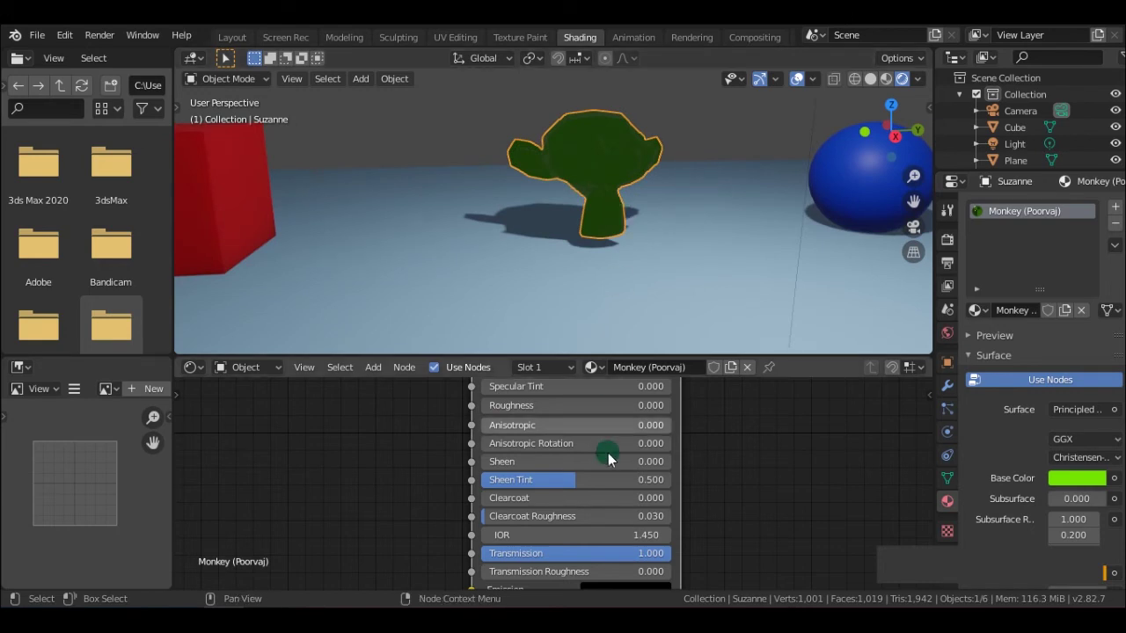
pyautogui.moveTo(719, 528); pyautogui.dragTo(724, 434, button='middle')
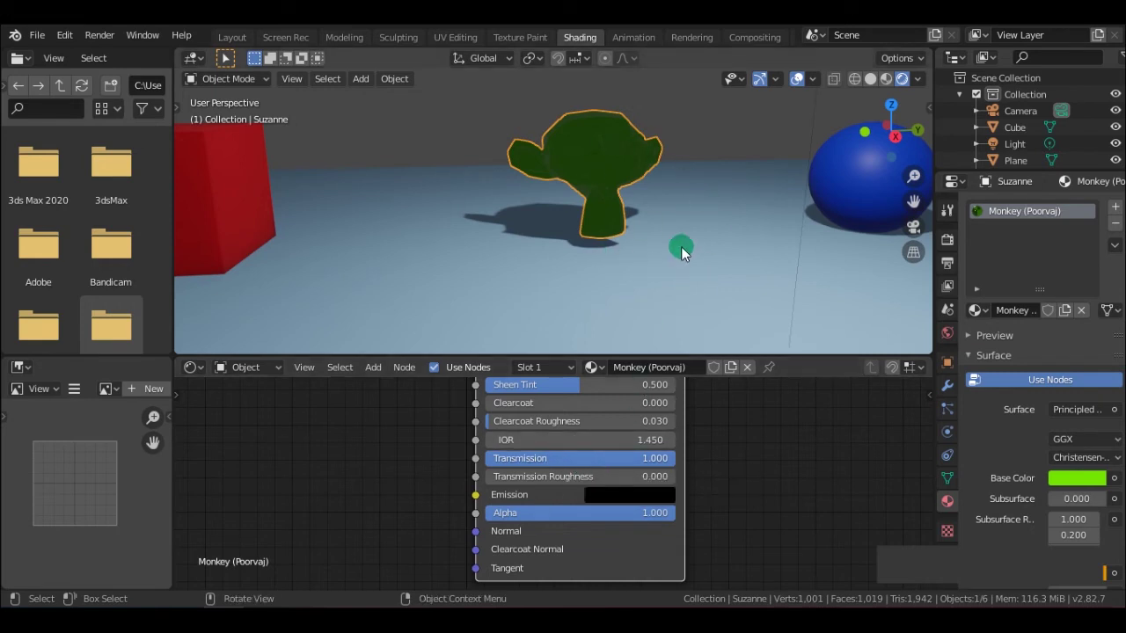
pyautogui.click(947, 242)
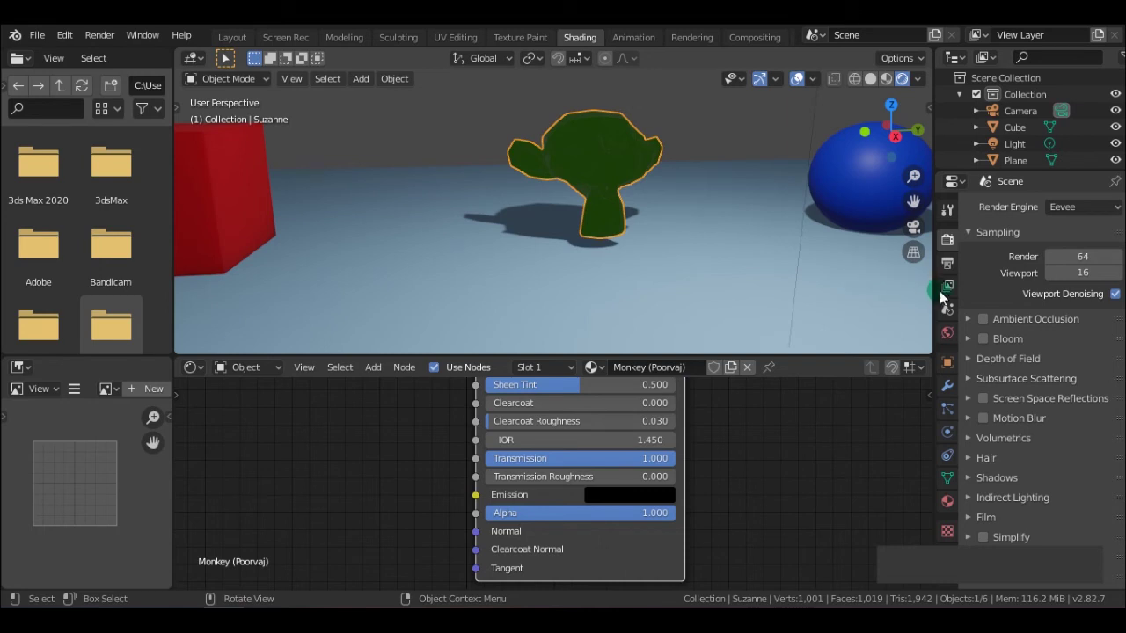
# - Tick Screen Space Reflections in Eevee render settings and orbit to see the glassier monkey
pyautogui.click(983, 398)
pyautogui.moveTo(680, 255)
pyautogui.mouseDown(button='middle')
pyautogui.moveTo(561, 261)
pyautogui.moveTo(760, 253)
pyautogui.moveTo(594, 268)
pyautogui.mouseUp(button='middle')
pyautogui.moveTo(620, 289)
pyautogui.mouseDown(button='middle')
pyautogui.moveTo(598, 251)
pyautogui.moveTo(613, 272)
pyautogui.moveTo(645, 278)
pyautogui.moveTo(792, 273)
pyautogui.moveTo(825, 287)
pyautogui.moveTo(572, 289)
pyautogui.moveTo(558, 269)
pyautogui.mouseUp(button='middle')
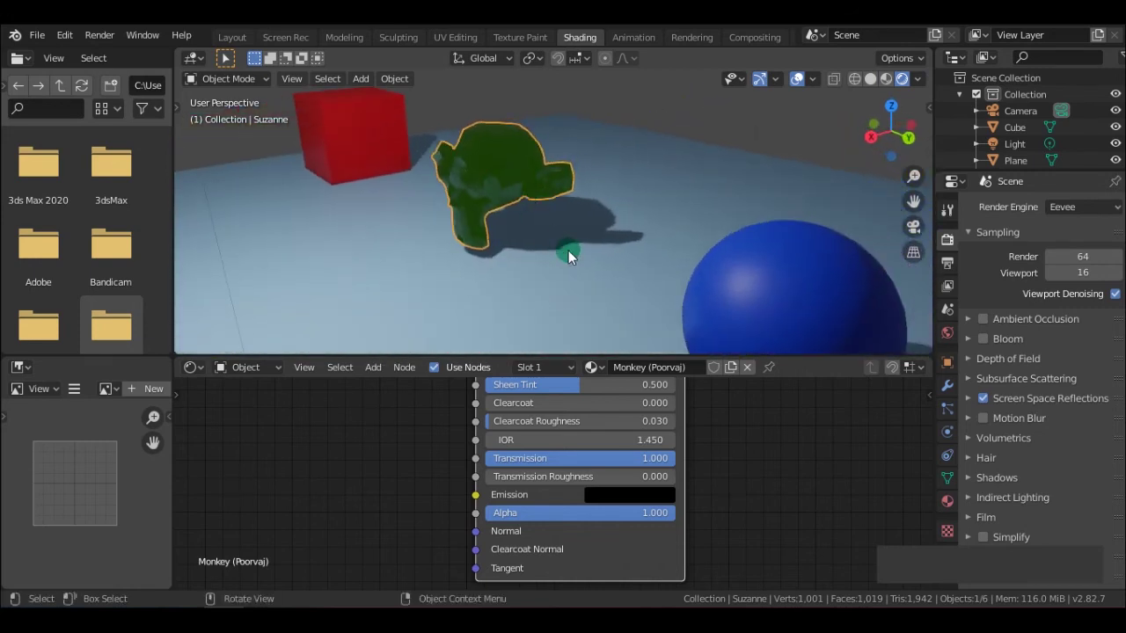
pyautogui.moveTo(504, 224); pyautogui.dragTo(498, 216, button='middle')
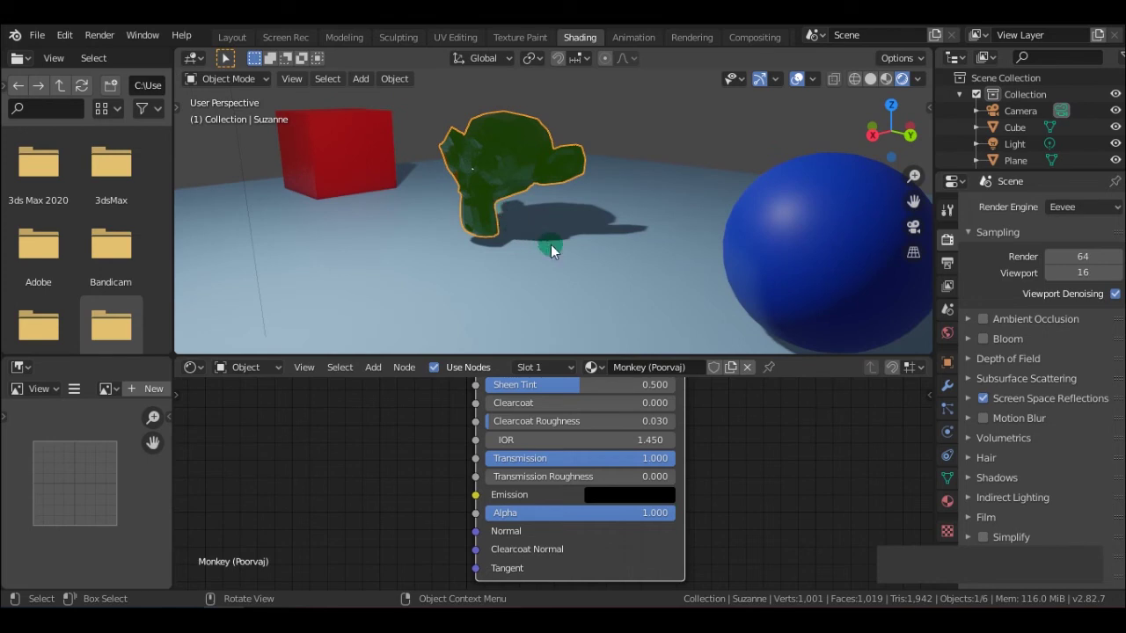
# - Move the monkey about 3.36 m along the Y axis to sit beside the red cube
pyautogui.moveTo(730, 263); pyautogui.dragTo(518, 303, button='middle')
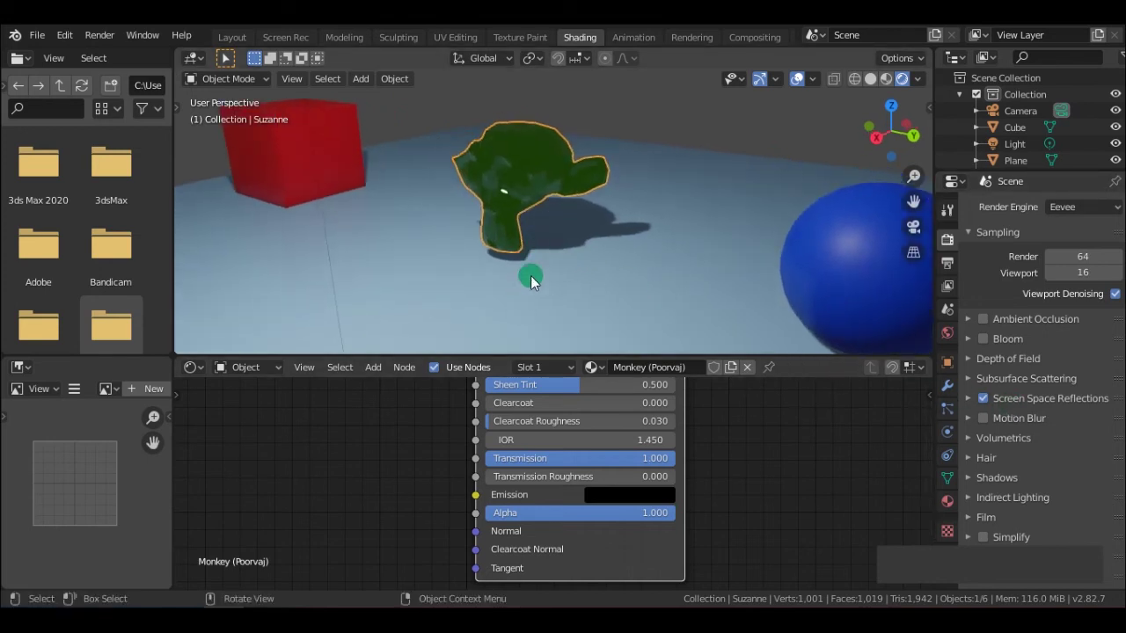
pyautogui.moveTo(528, 287)
pyautogui.mouseDown(button='middle')
pyautogui.moveTo(545, 290)
pyautogui.moveTo(508, 263)
pyautogui.moveTo(602, 287)
pyautogui.moveTo(662, 202)
pyautogui.mouseUp(button='middle')
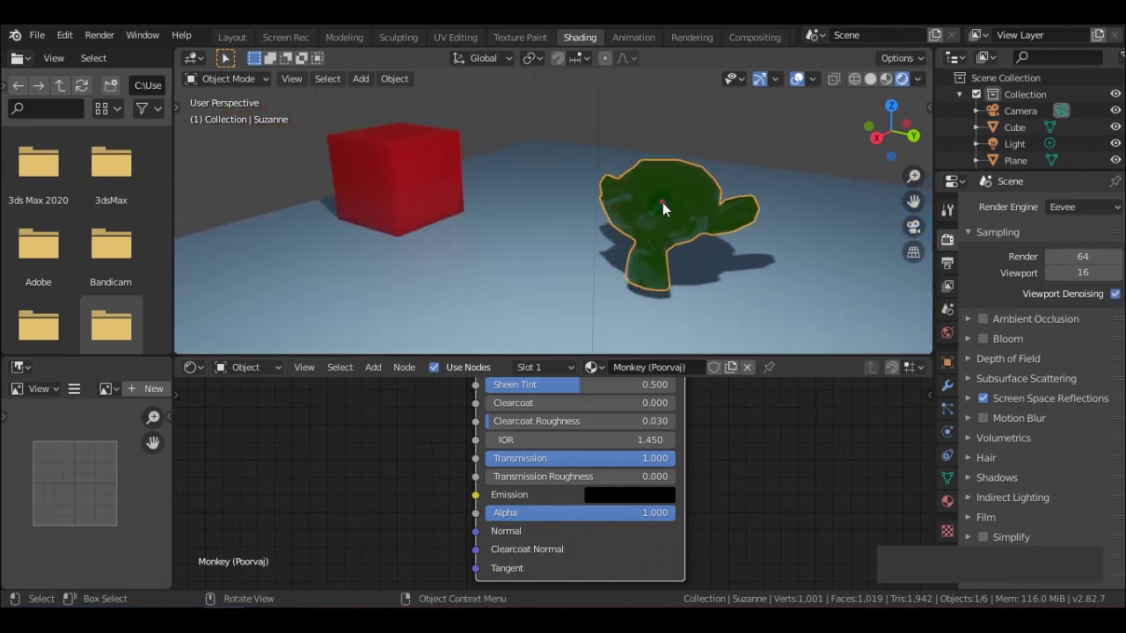
pyautogui.press('g')
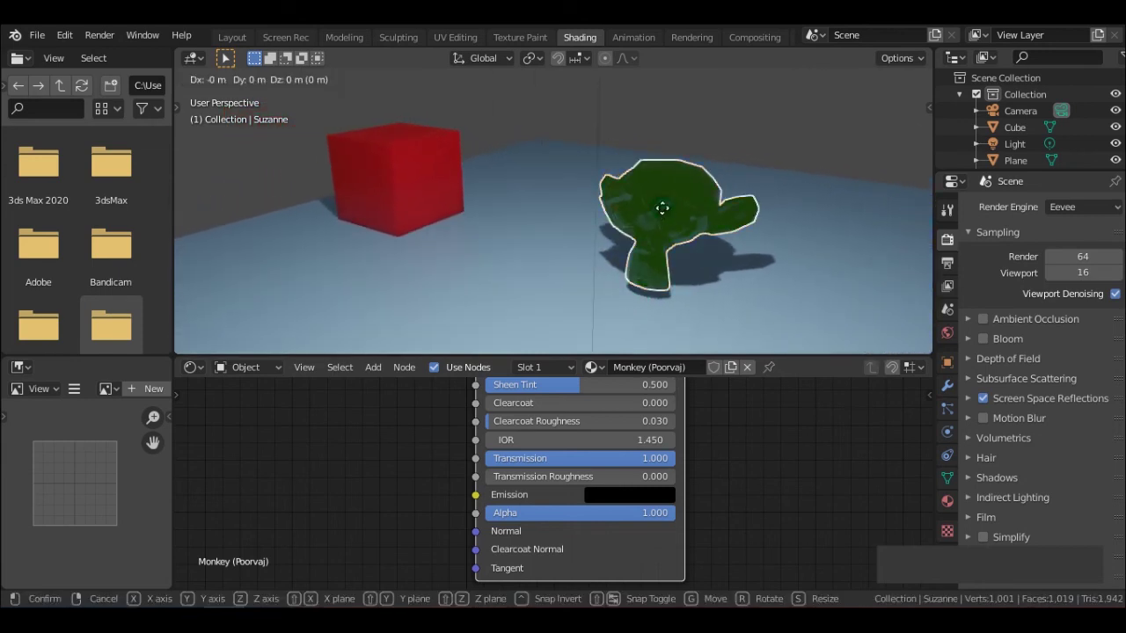
pyautogui.press('z')
pyautogui.press('x')
pyautogui.press('y')
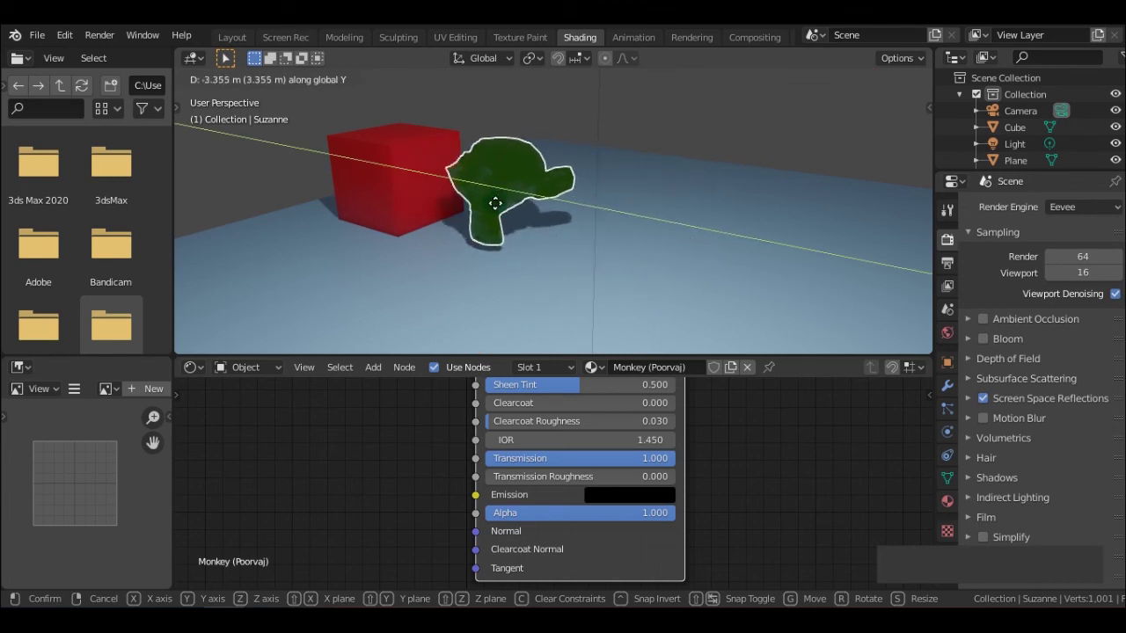
pyautogui.click(506, 262)
pyautogui.moveTo(508, 263)
pyautogui.mouseDown(button='middle')
pyautogui.moveTo(607, 269)
pyautogui.moveTo(619, 313)
pyautogui.moveTo(444, 192)
pyautogui.mouseUp(button='middle')
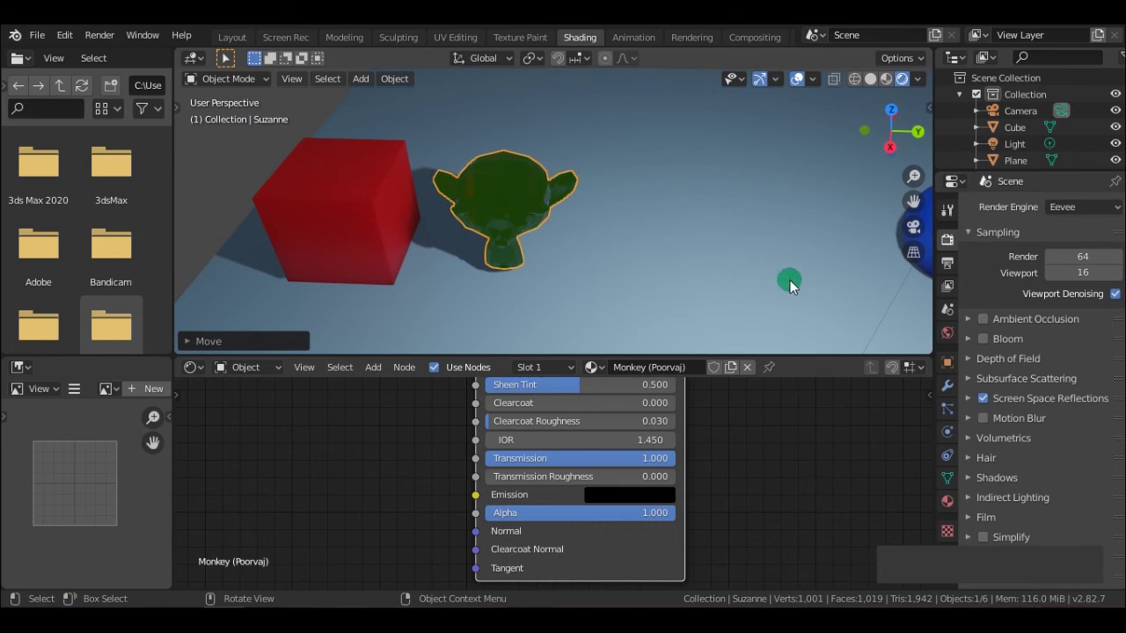
# - Expand Screen Space Reflections, enable Refraction, and orbit to inspect the see-through monkey
pyautogui.click(967, 398)
pyautogui.click(1098, 422)
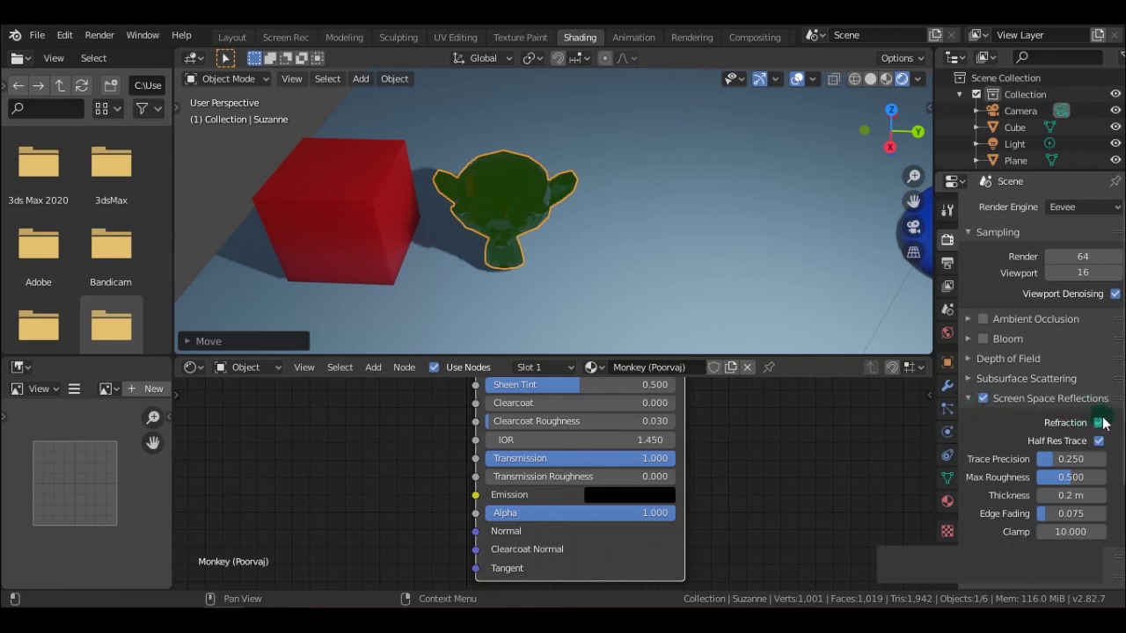
pyautogui.click(1098, 423)
pyautogui.moveTo(699, 271)
pyautogui.mouseDown(button='middle')
pyautogui.moveTo(718, 197)
pyautogui.moveTo(741, 204)
pyautogui.mouseUp(button='middle')
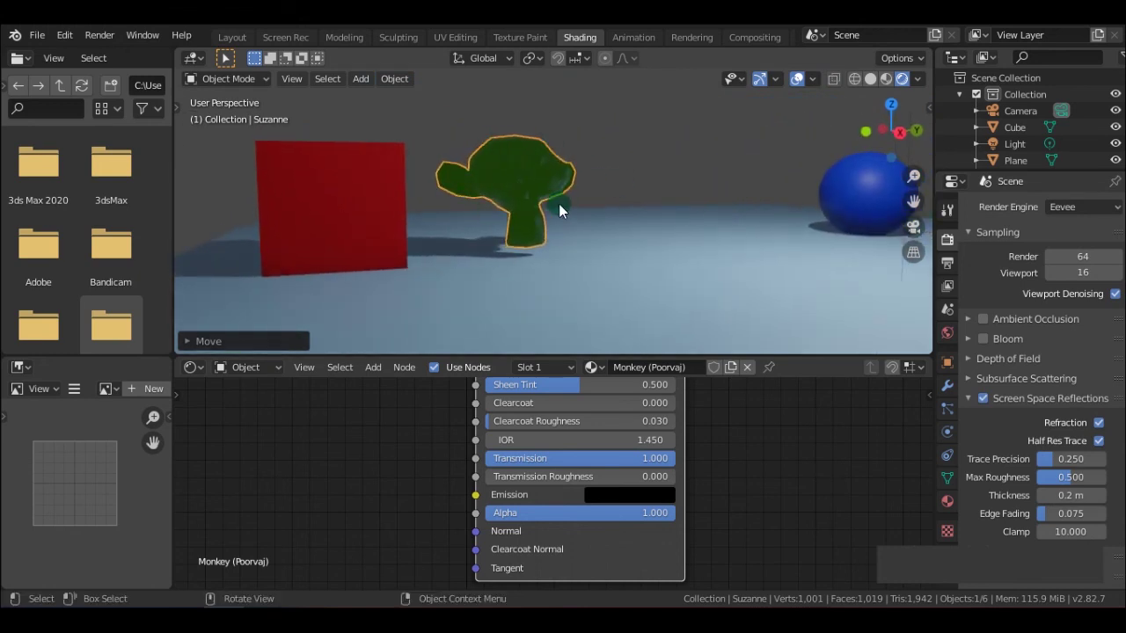